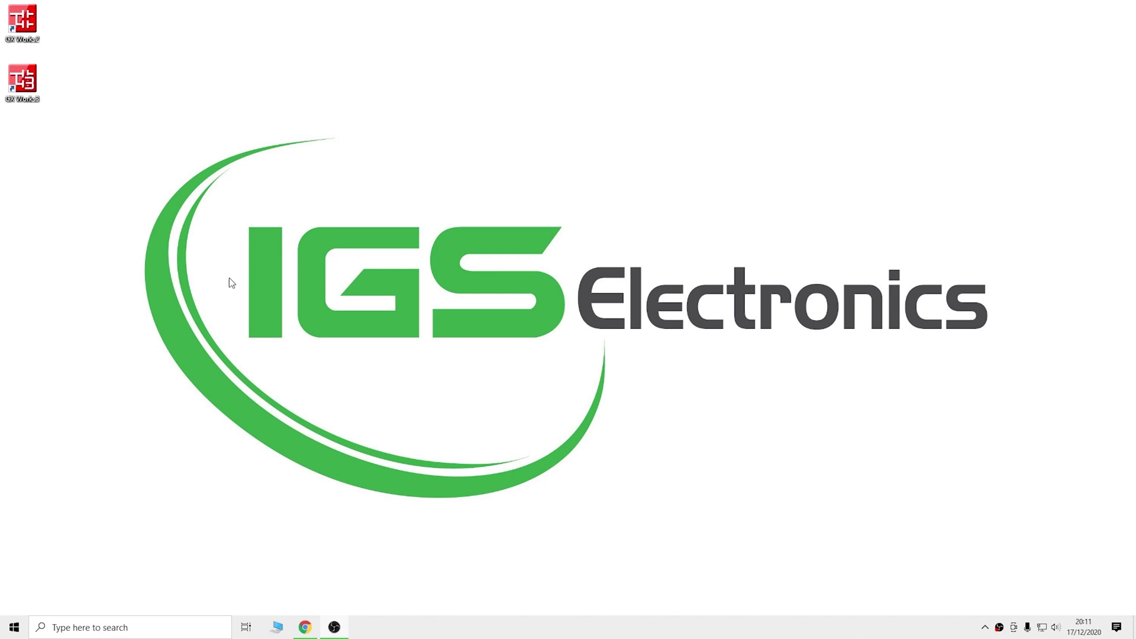
# Step: Launch GX Works2 and start a Read from PLC operation with the PLC series set to FXCPU
pyautogui.doubleClick(25, 26)
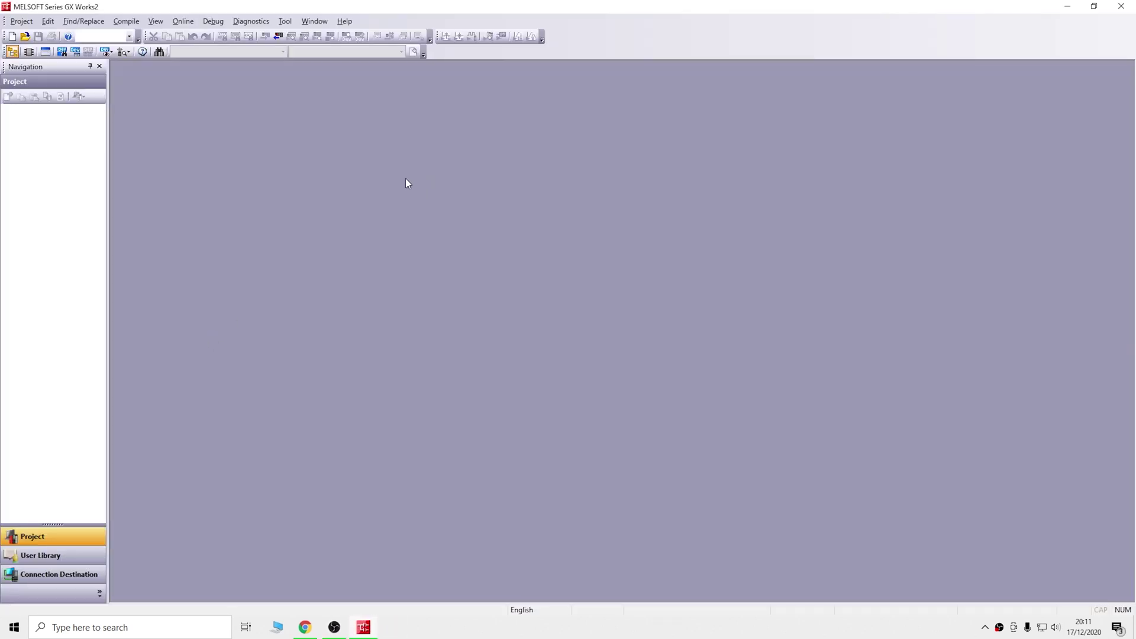
pyautogui.click(279, 38)
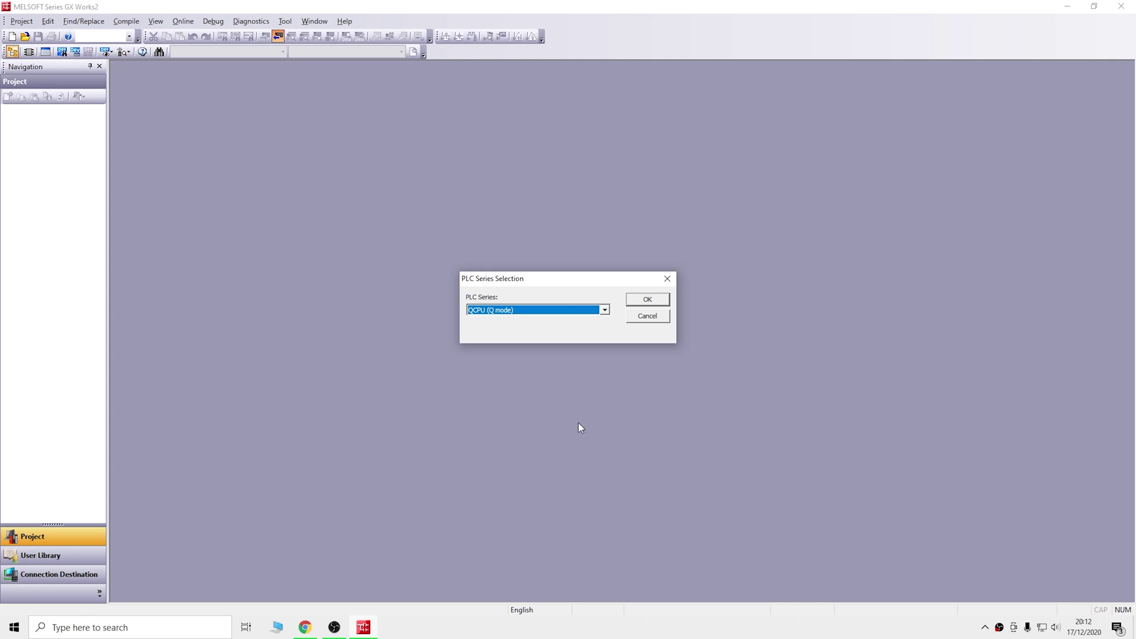
pyautogui.click(606, 311)
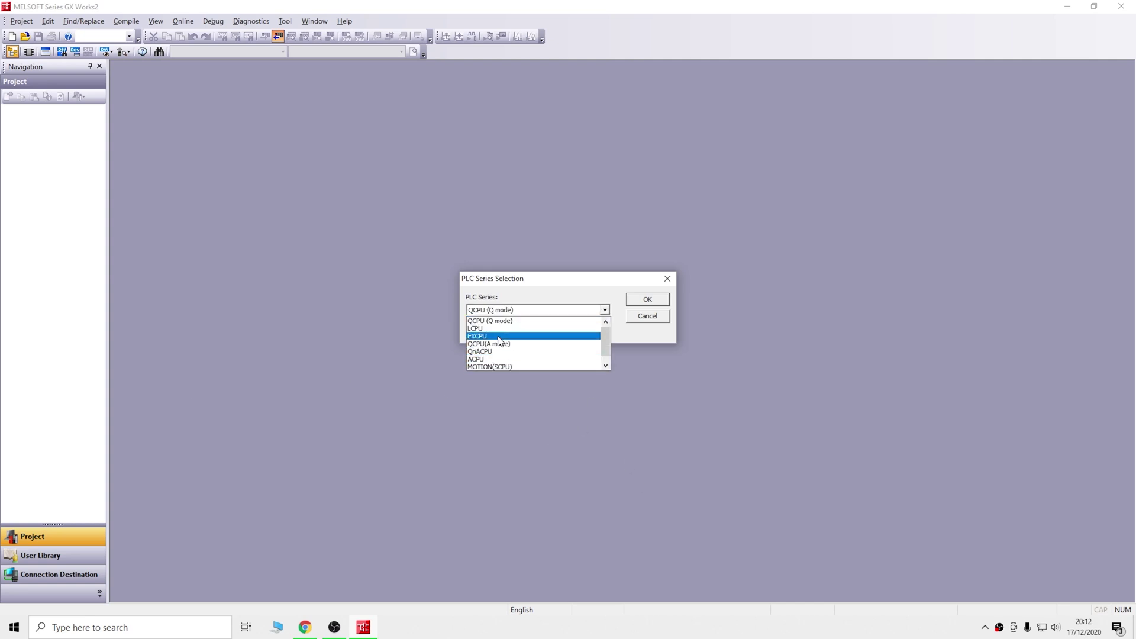
pyautogui.click(481, 336)
pyautogui.click(651, 300)
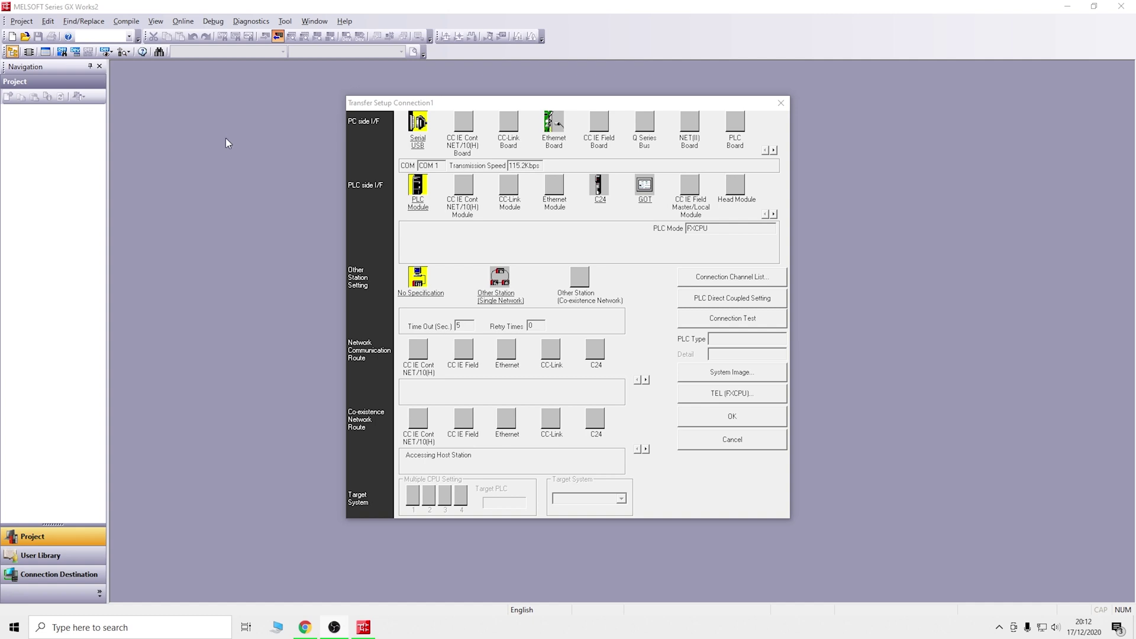
# Step: Look up the USB-to-serial adapter's COM port under Ports (COM & LPT) in Windows Device Manager, and close it
pyautogui.click(128, 630)
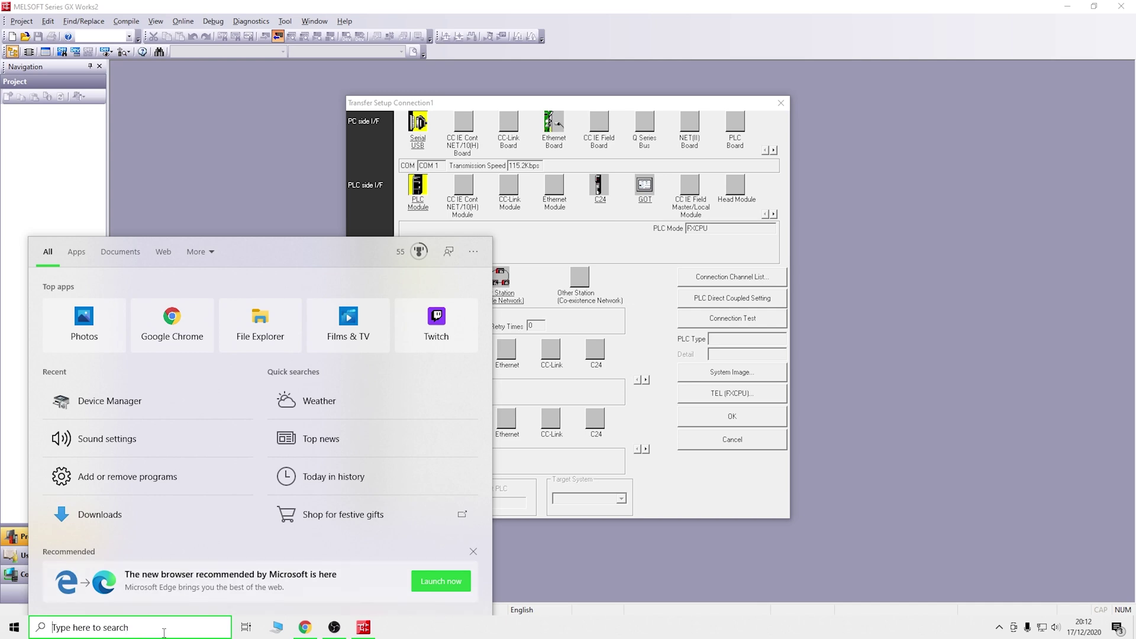
pyautogui.write('mana')
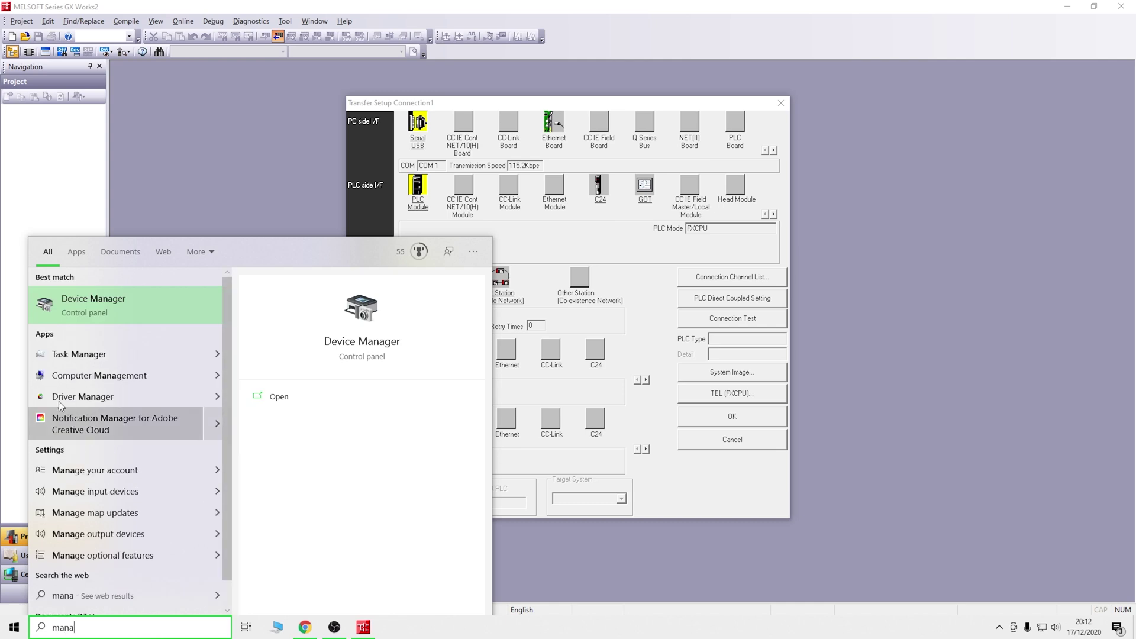
pyautogui.click(116, 306)
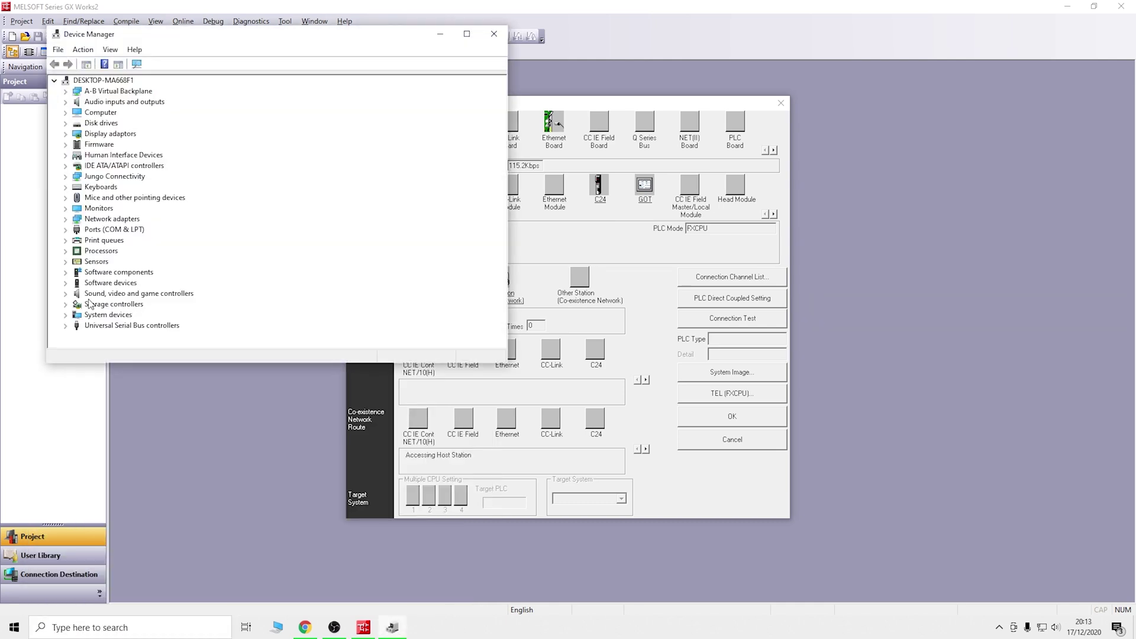
pyautogui.click(68, 230)
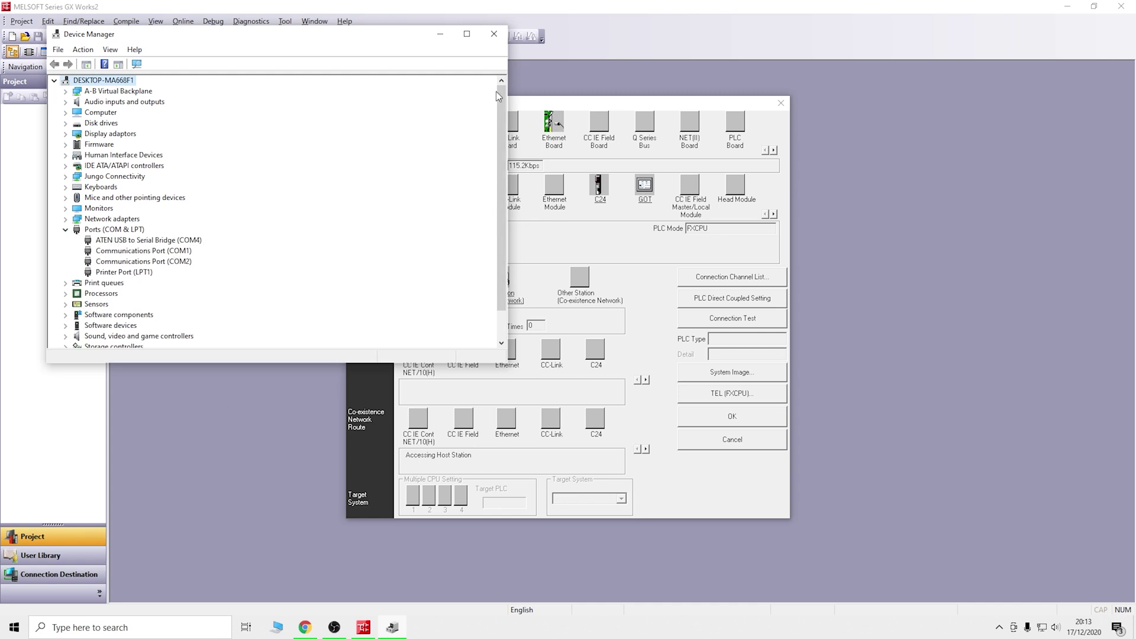
pyautogui.click(494, 34)
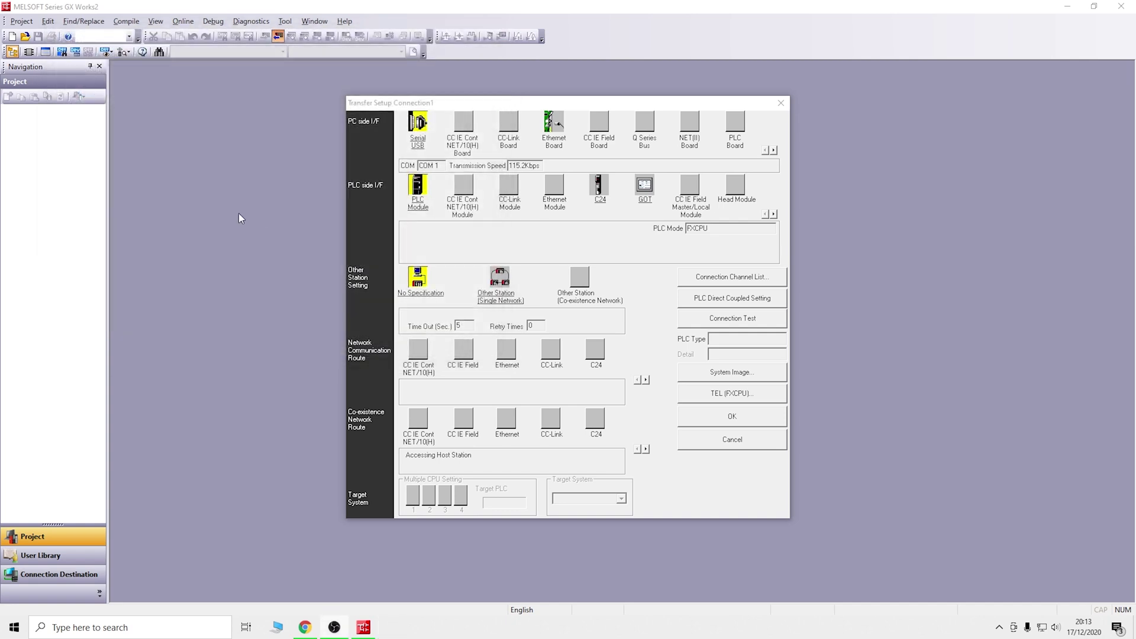
# Step: Set the PC-side serial interface of the transfer setup to COM 4
pyautogui.doubleClick(425, 127)
pyautogui.click(594, 323)
pyautogui.click(577, 358)
pyautogui.click(647, 278)
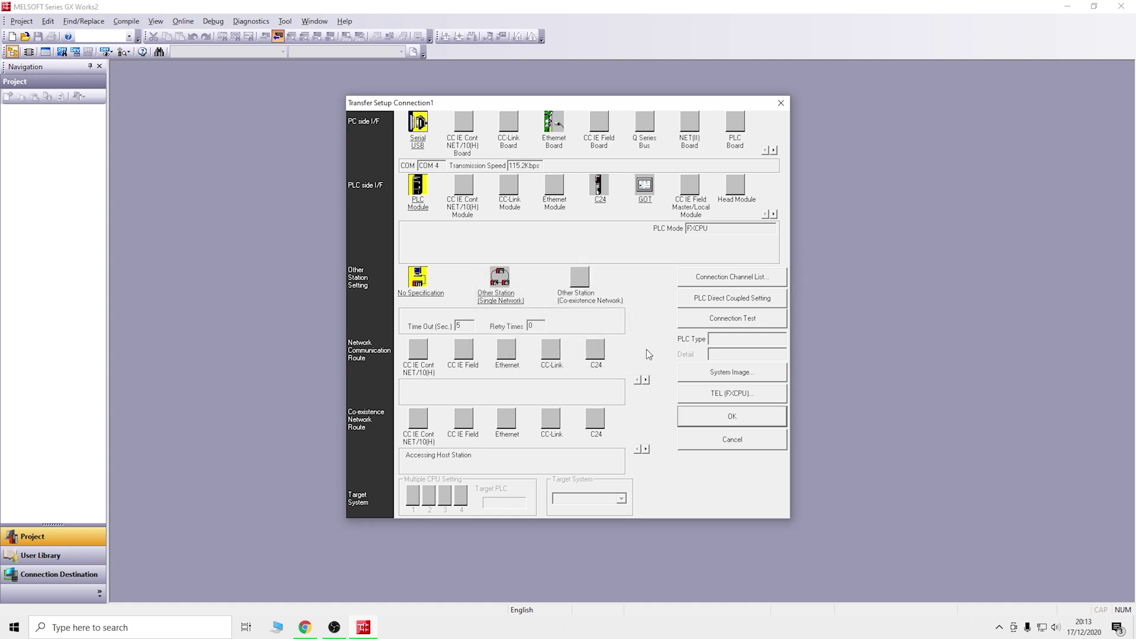
# Step: Run a connection test to the PLC and accept the transfer setup
pyautogui.click(730, 320)
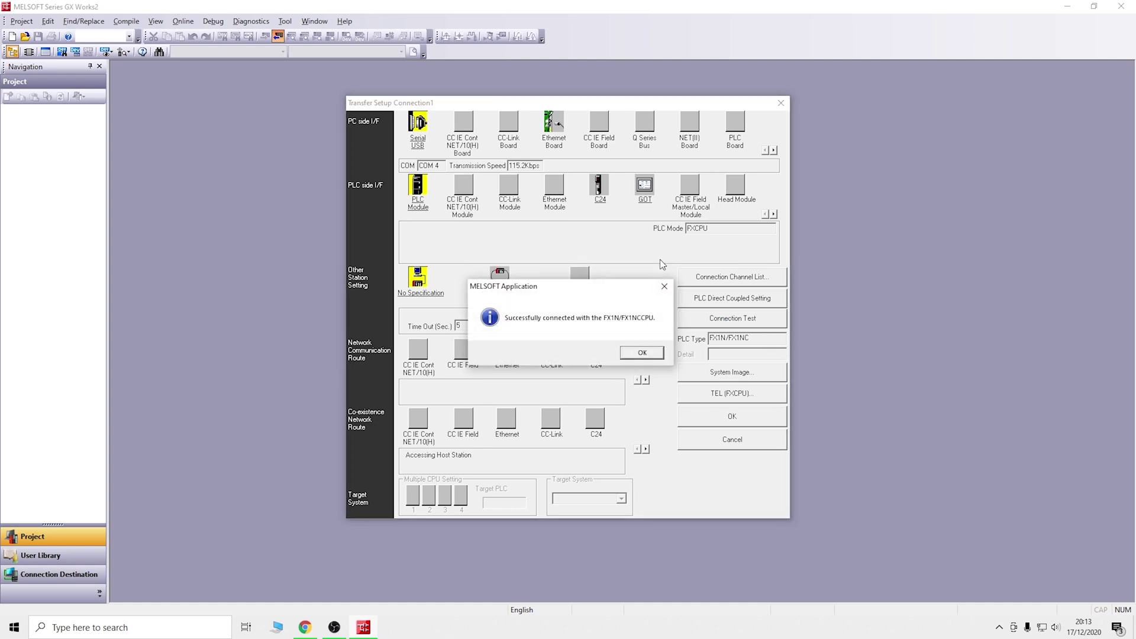
pyautogui.click(644, 353)
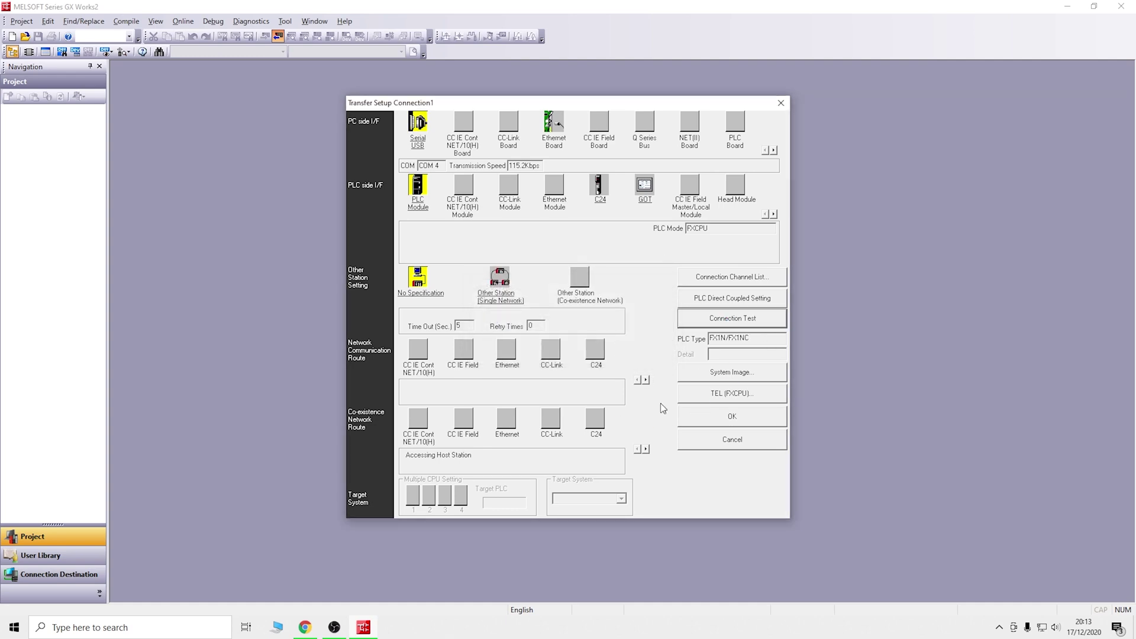
pyautogui.moveTo(760, 344); pyautogui.dragTo(701, 336)
pyautogui.click(739, 417)
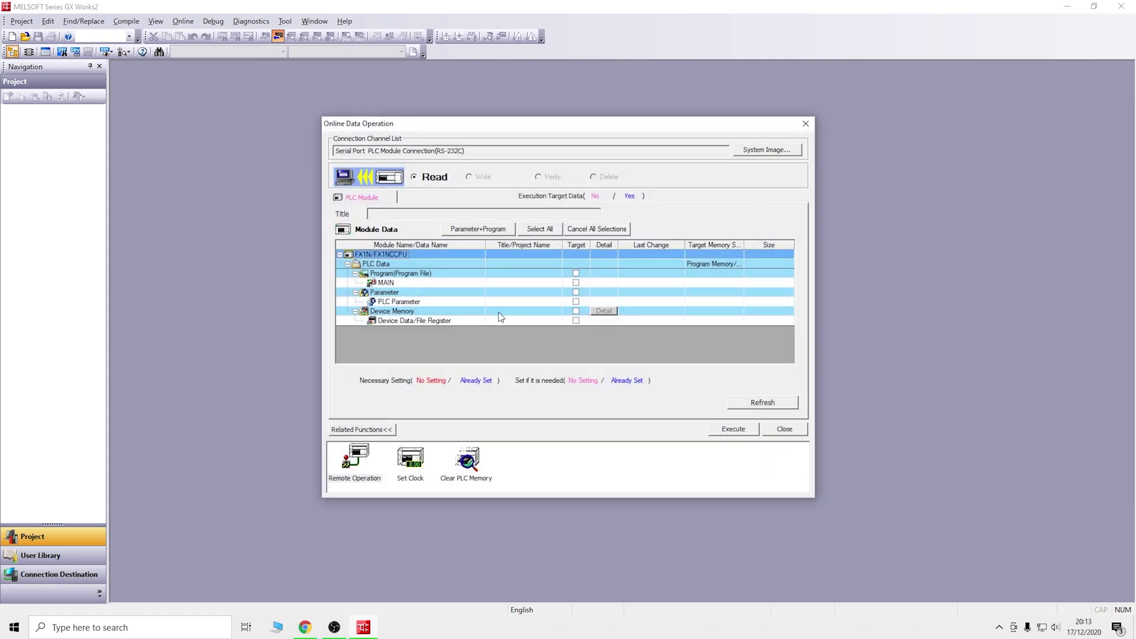
# Step: Read the MAIN program, PLC parameters and device memory from the PLC, and close the online data operation
pyautogui.click(576, 273)
pyautogui.click(575, 292)
pyautogui.click(733, 430)
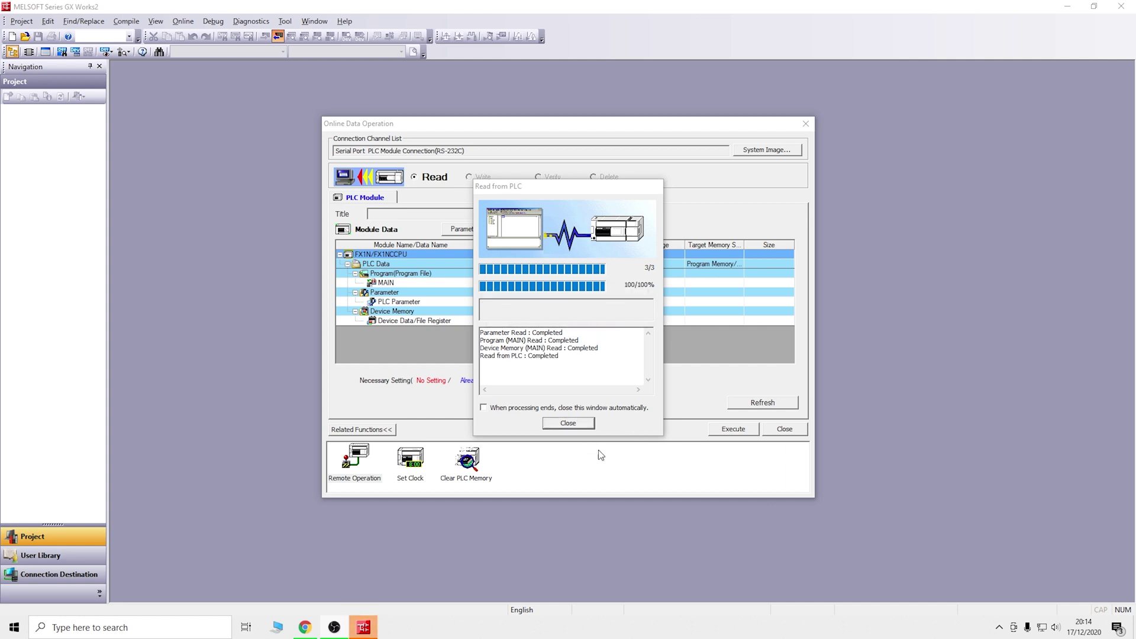
pyautogui.click(574, 426)
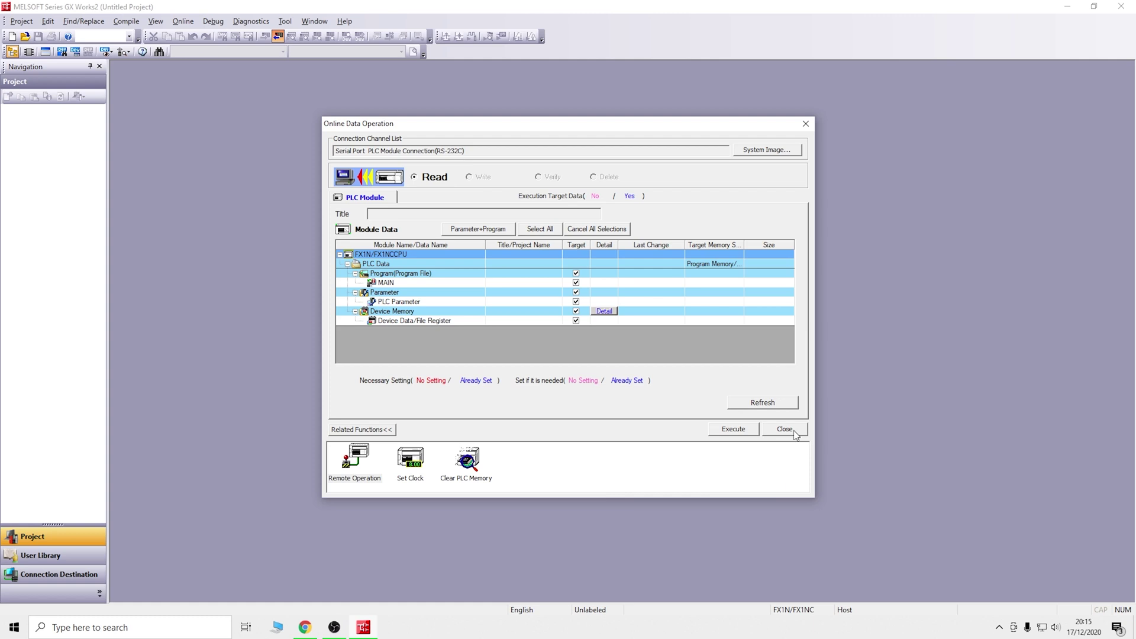
pyautogui.press('Escape')
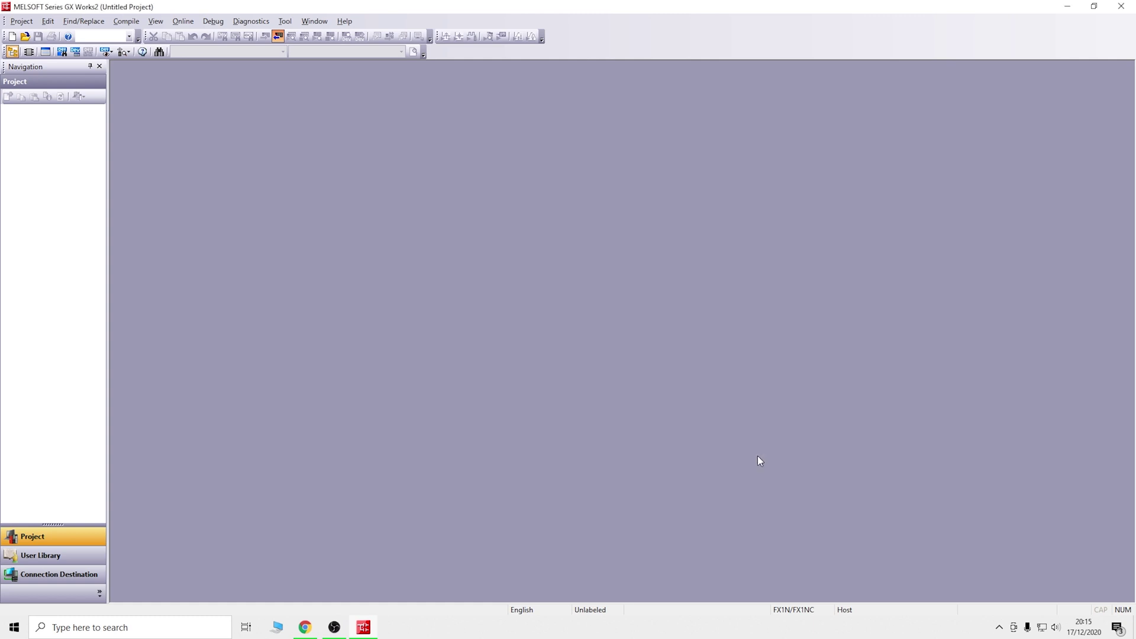
# Step: Look through the rungs of the MAIN ladder program read from the PLC and return to its beginning
pyautogui.scroll(-8, 495, 324)
pyautogui.scroll(-15, 499, 329)
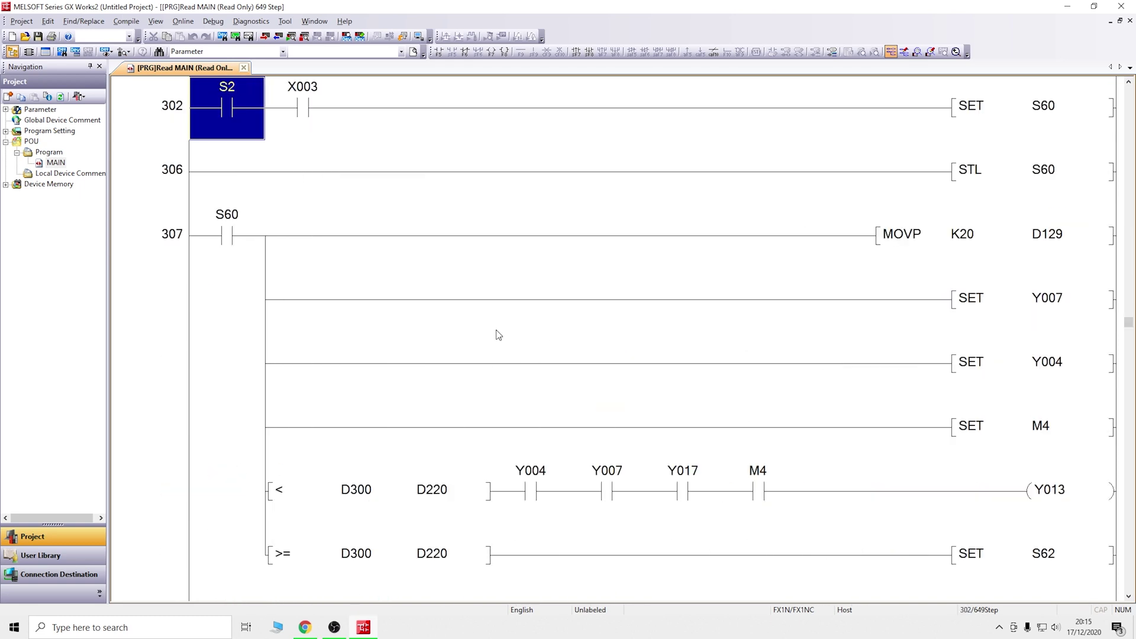
pyautogui.scroll(-15, 499, 336)
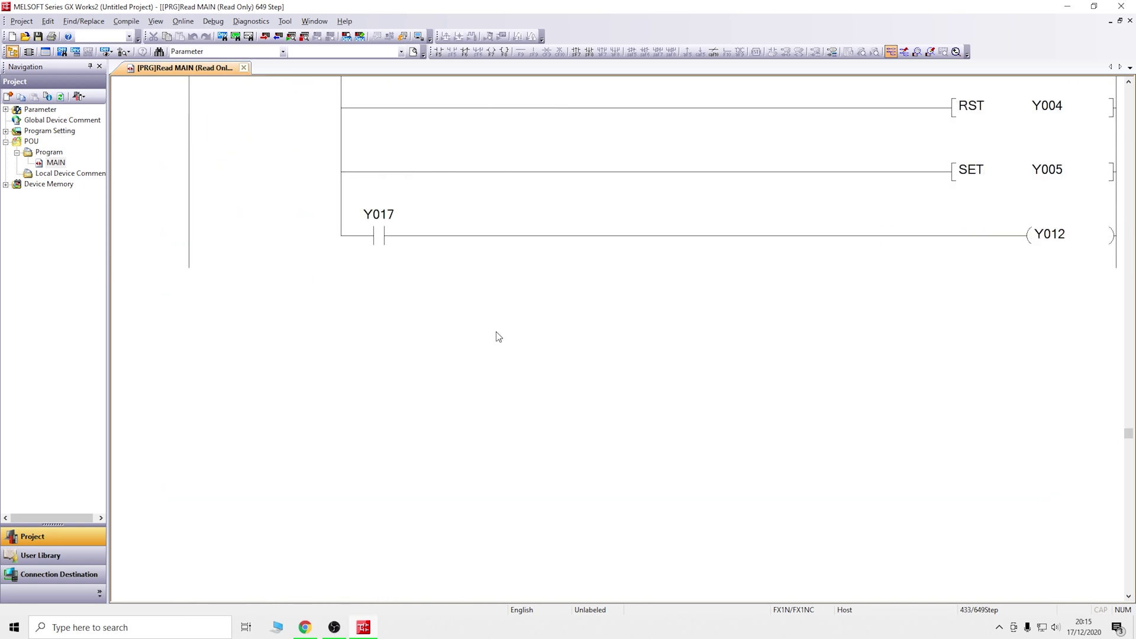
pyautogui.scroll(-1, 499, 336)
pyautogui.scroll(2, 498, 336)
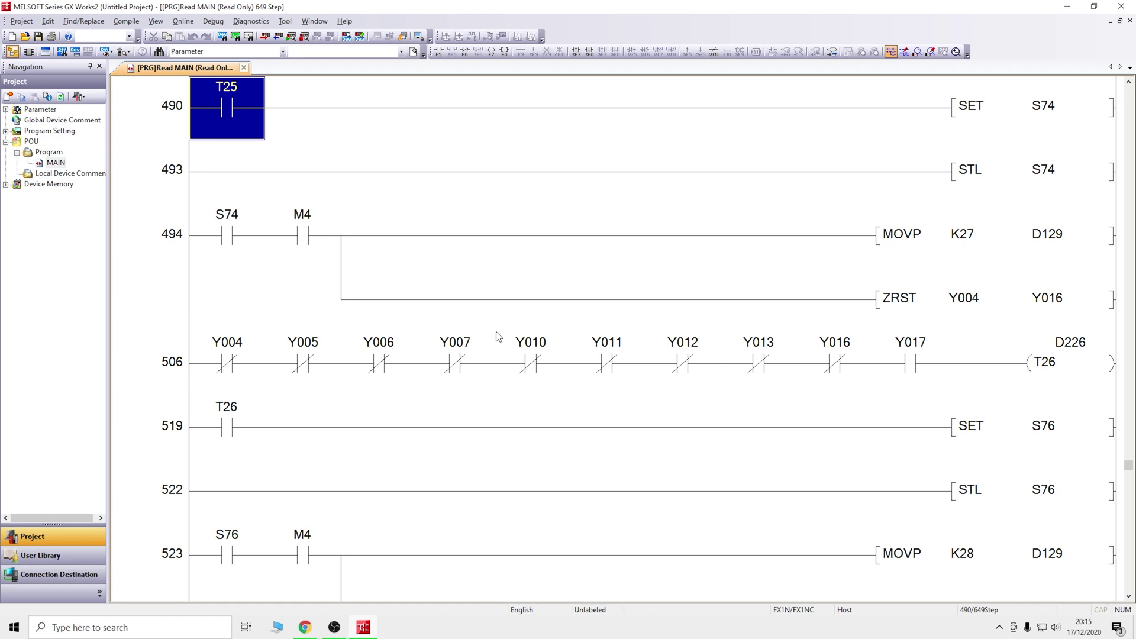
pyautogui.scroll(2, 499, 336)
pyautogui.scroll(-6, 499, 338)
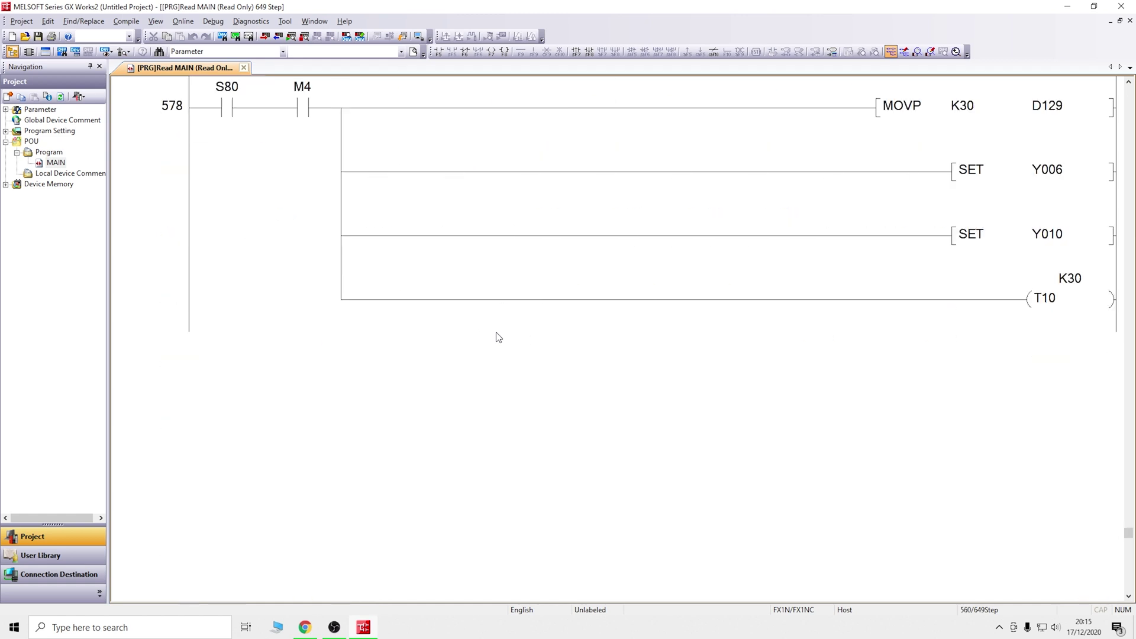
pyautogui.scroll(20, 499, 338)
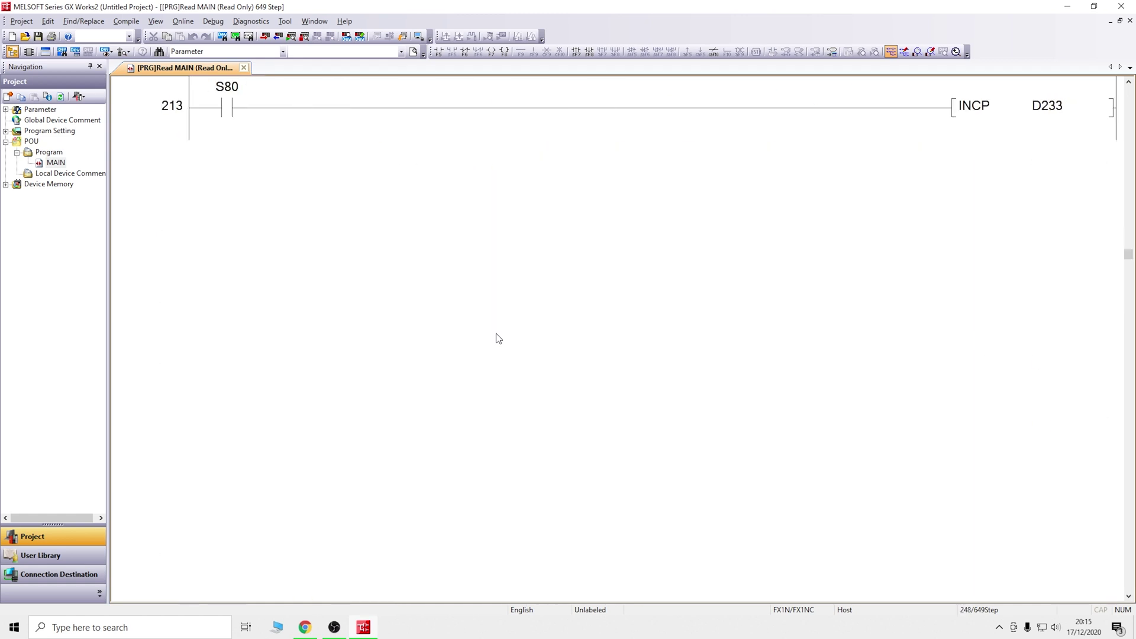
pyautogui.press('pageup')
pyautogui.press('pageup')
pyautogui.press('pageup')
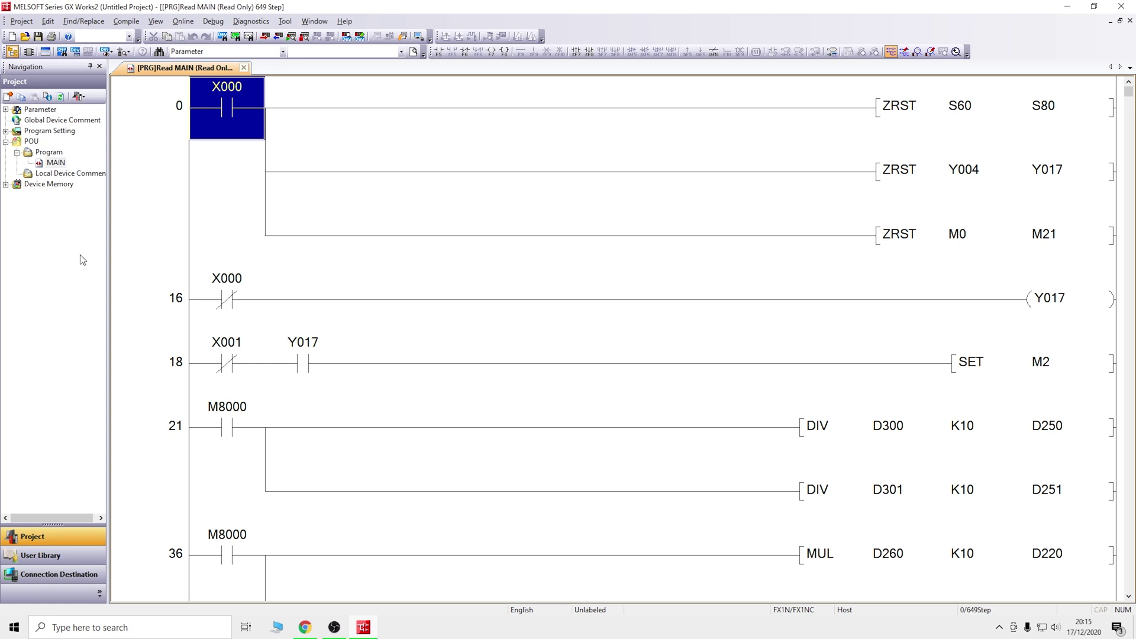
# Step: Change the project's PLC type to FX3G/FX3GC and accept the resulting data modifications
pyautogui.click(21, 21)
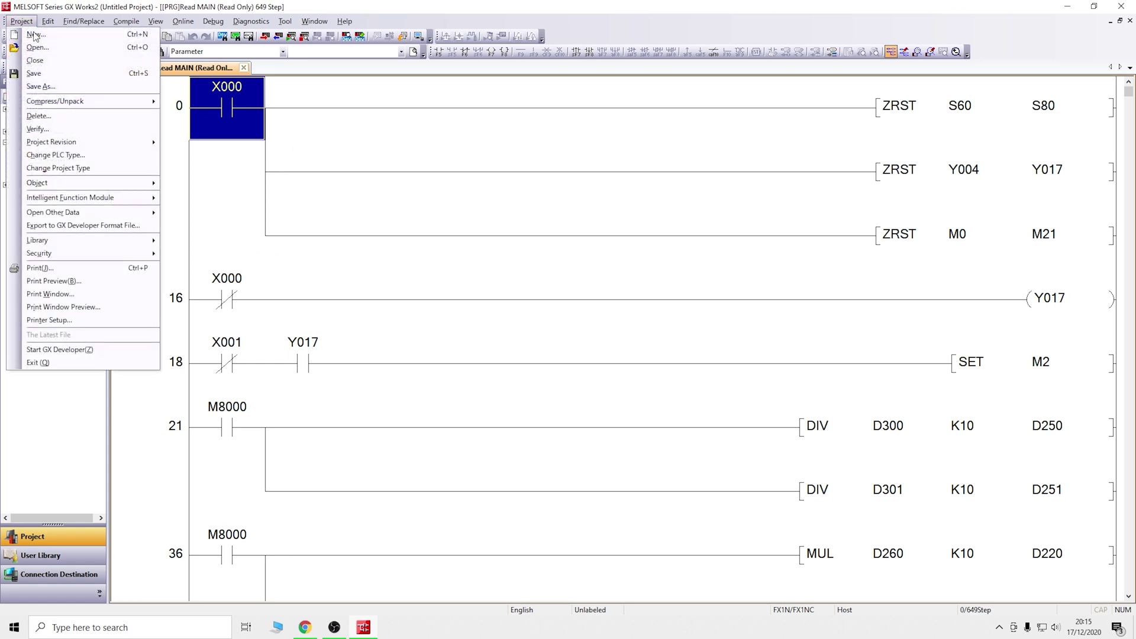
pyautogui.click(89, 155)
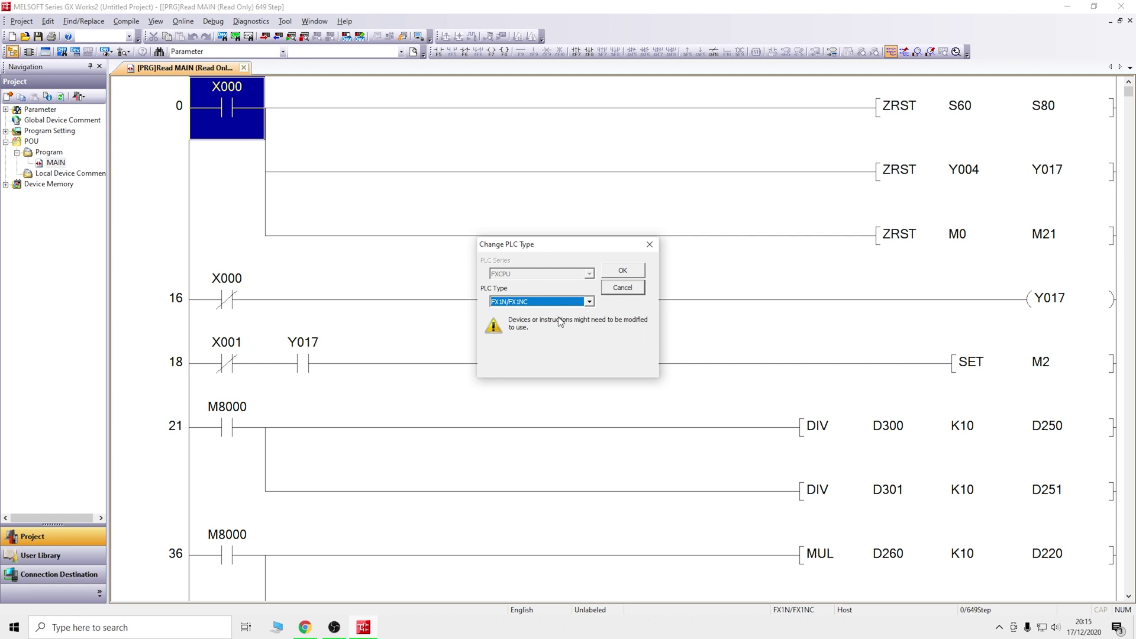
pyautogui.click(590, 303)
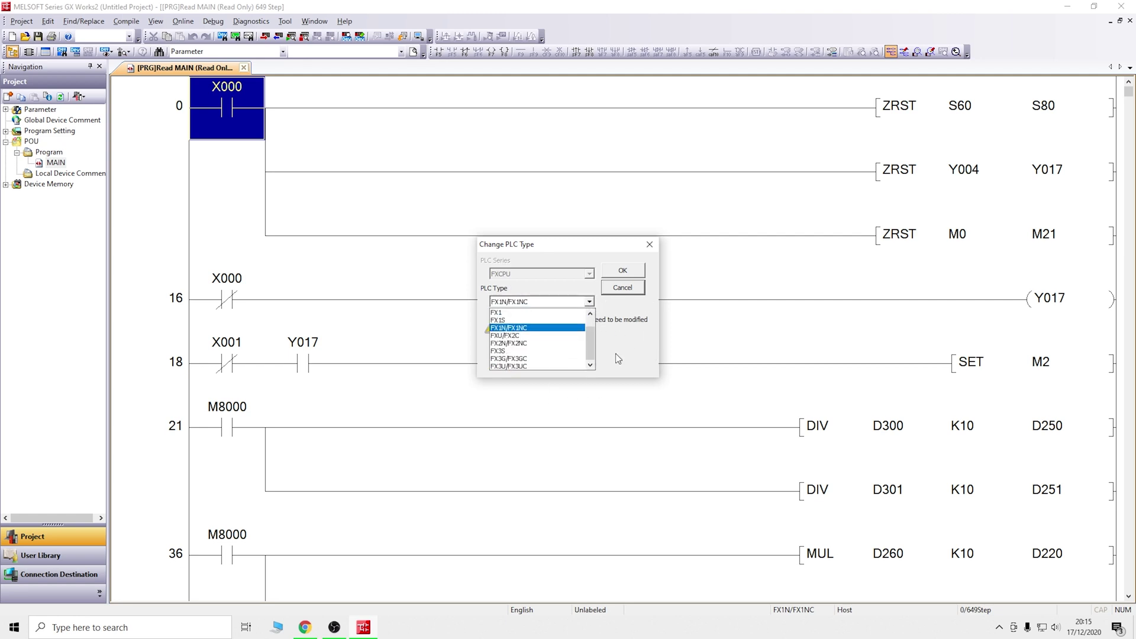
pyautogui.click(510, 361)
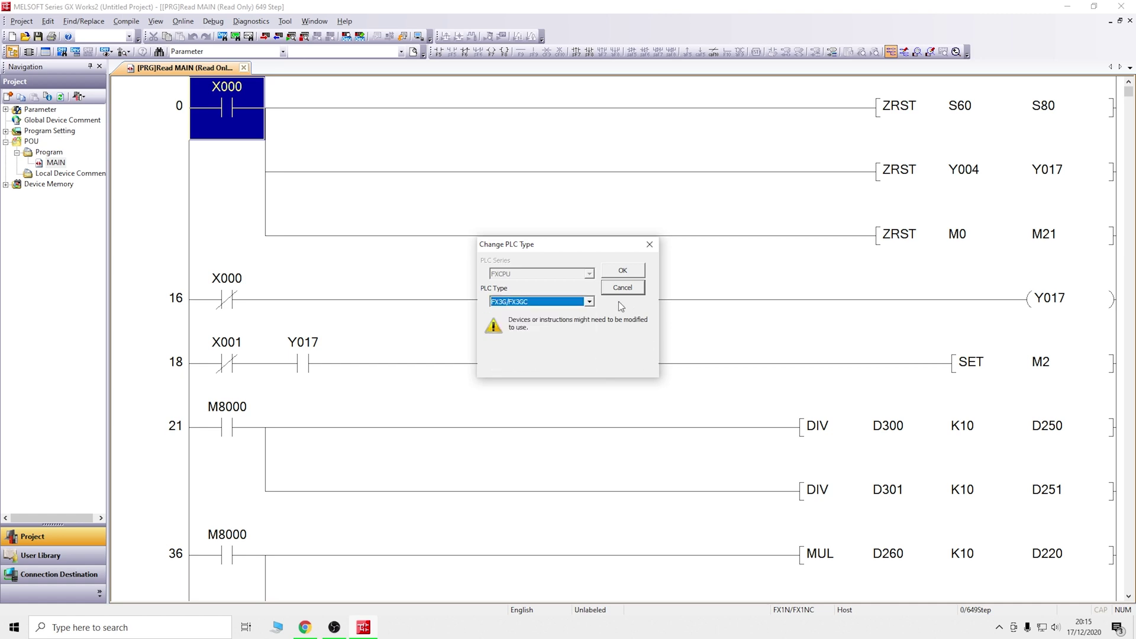
pyautogui.click(626, 274)
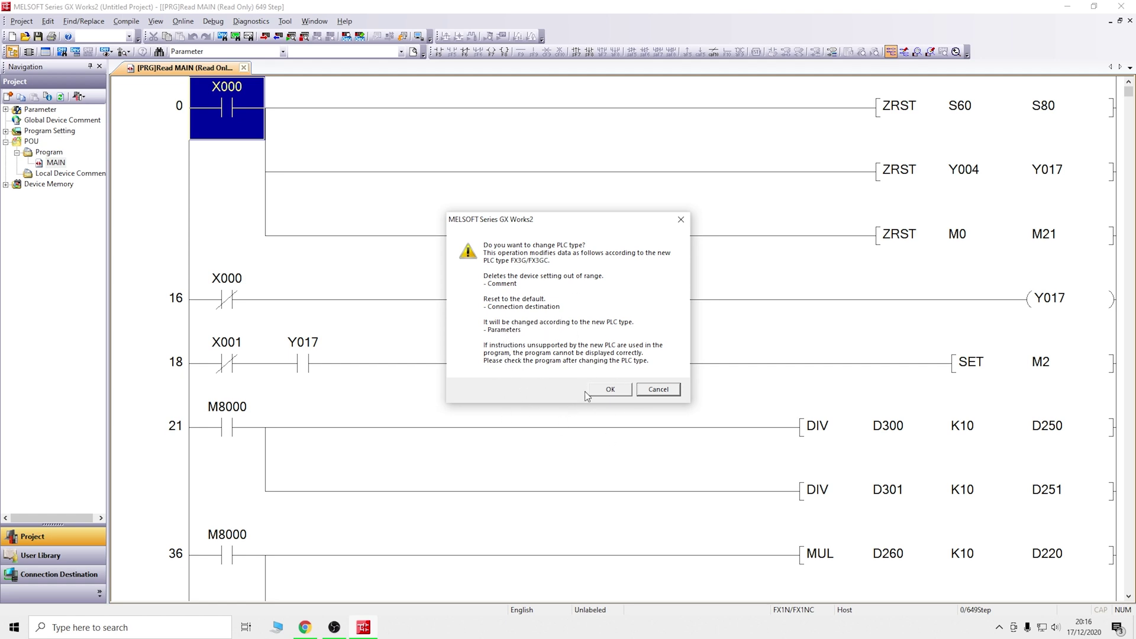
pyautogui.click(609, 389)
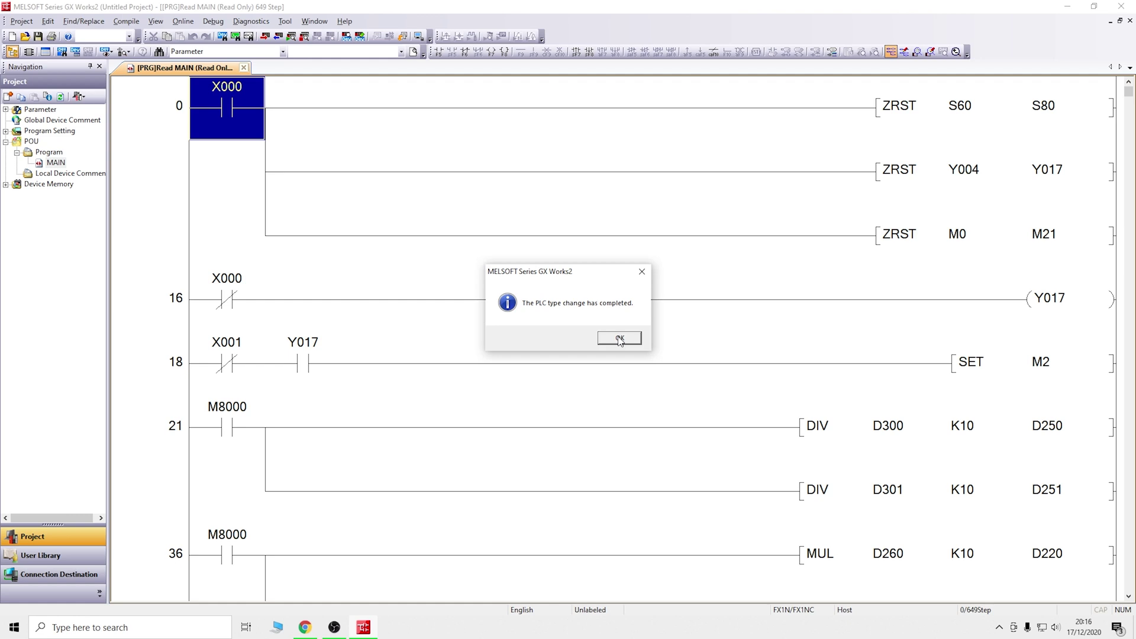
pyautogui.click(619, 340)
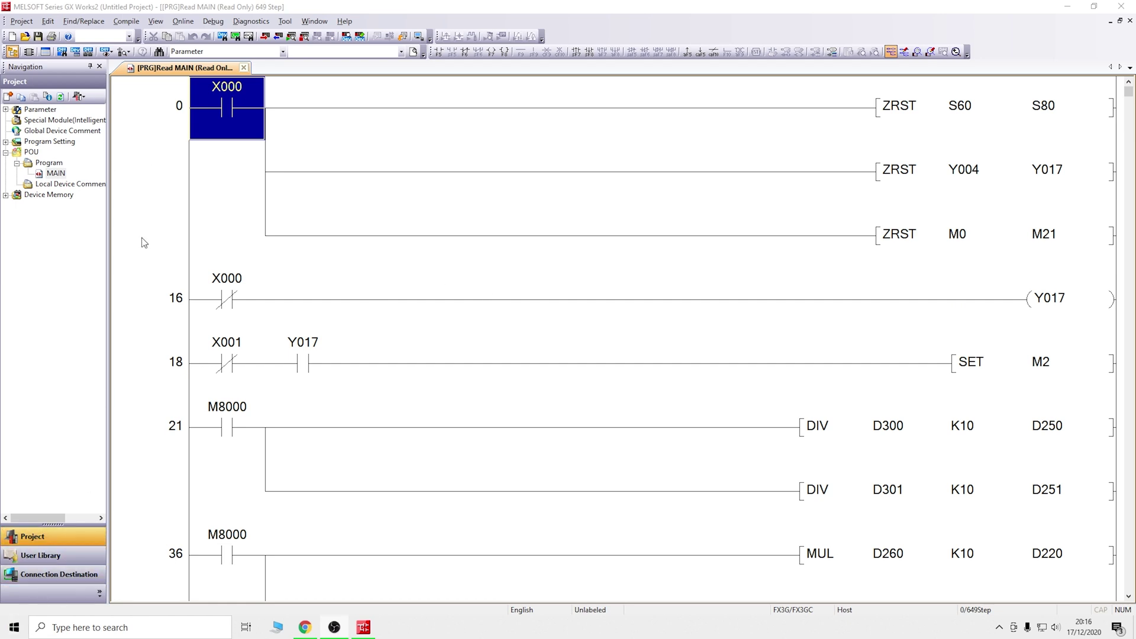
# Step: Set the PC-side interface of Connection1 to USB
pyautogui.click(38, 575)
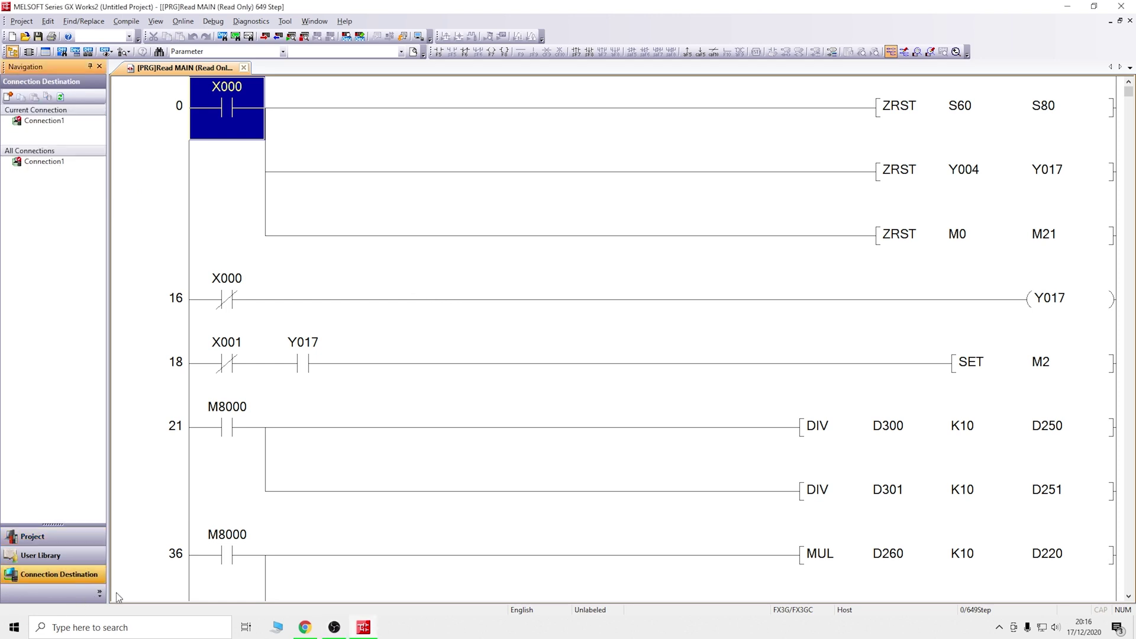
pyautogui.doubleClick(46, 126)
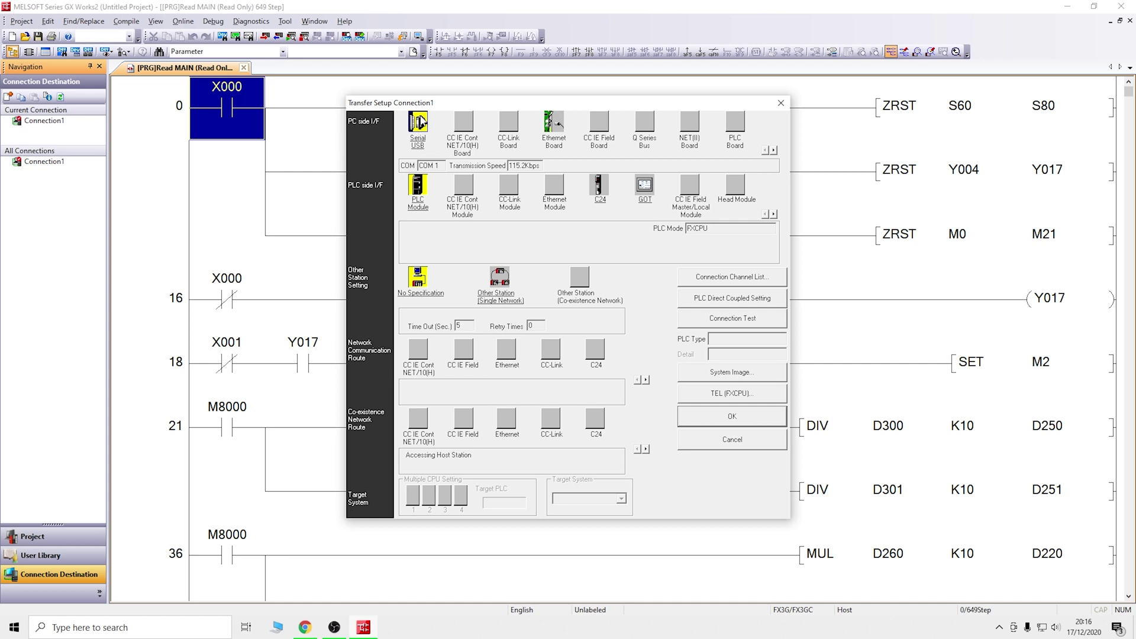
pyautogui.doubleClick(419, 122)
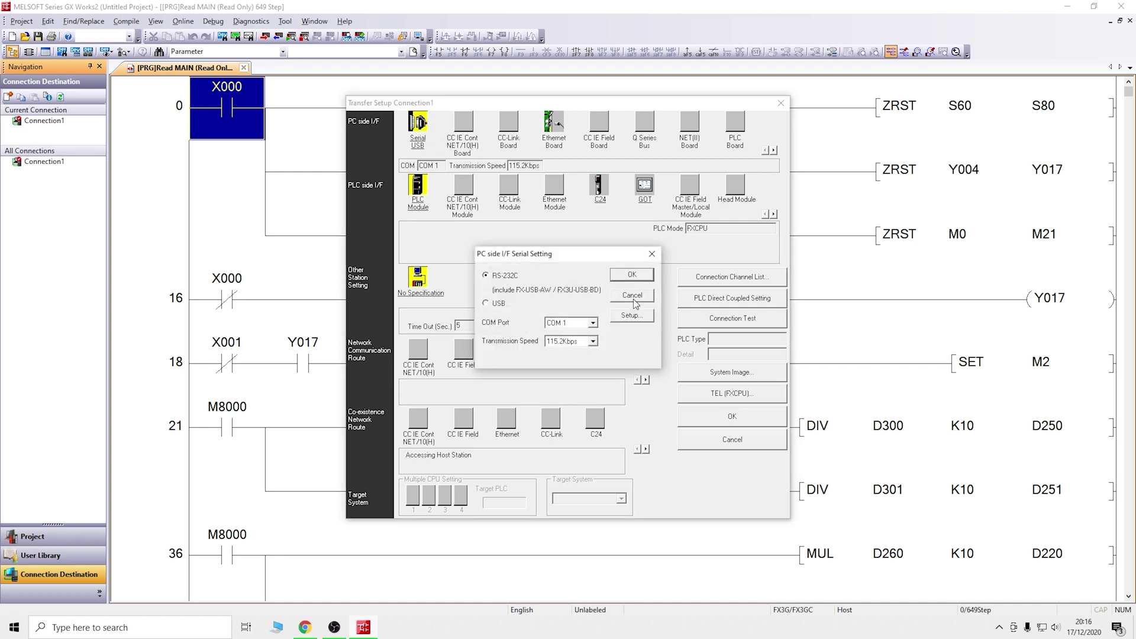
pyautogui.click(486, 304)
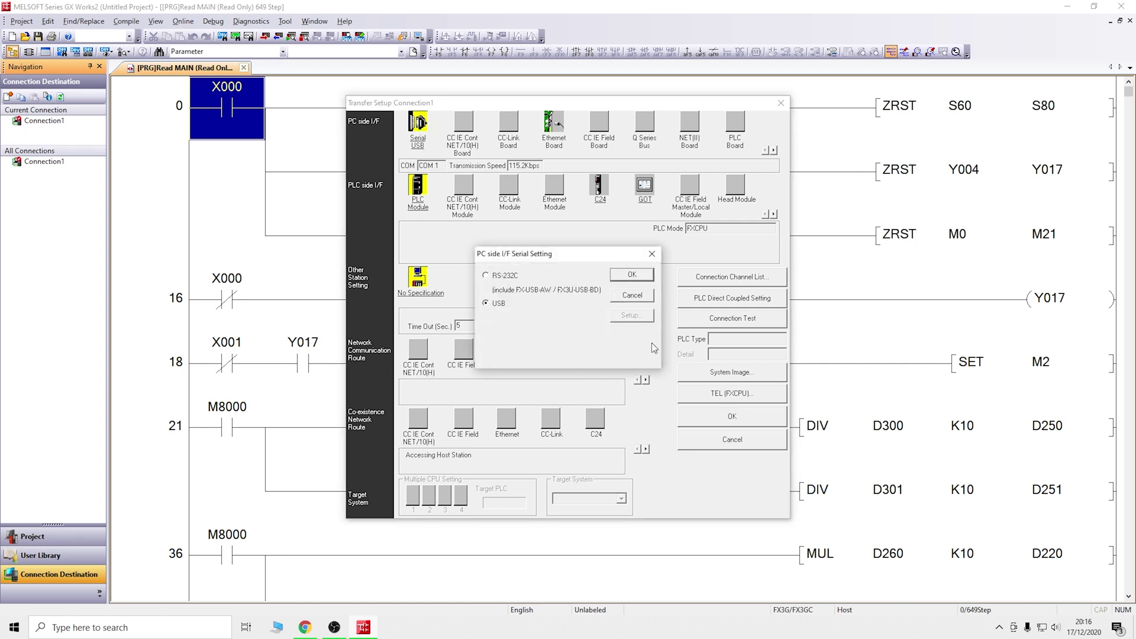
pyautogui.click(632, 275)
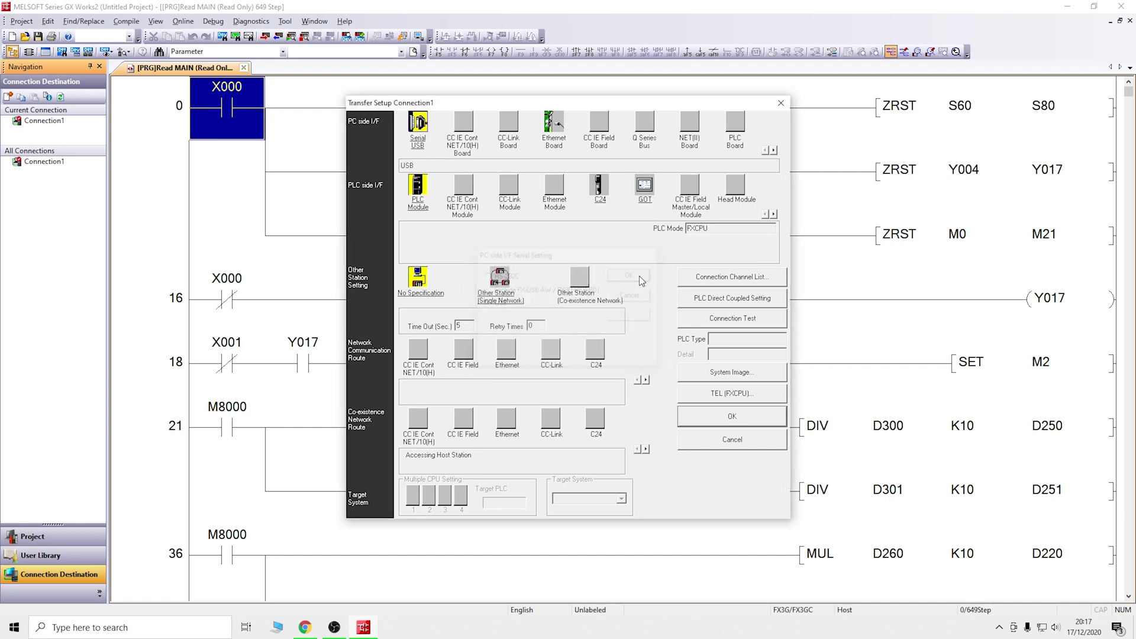
# Step: Run a connection test to the PLC over USB and accept the transfer setup for Connection1
pyautogui.click(734, 320)
pyautogui.click(649, 354)
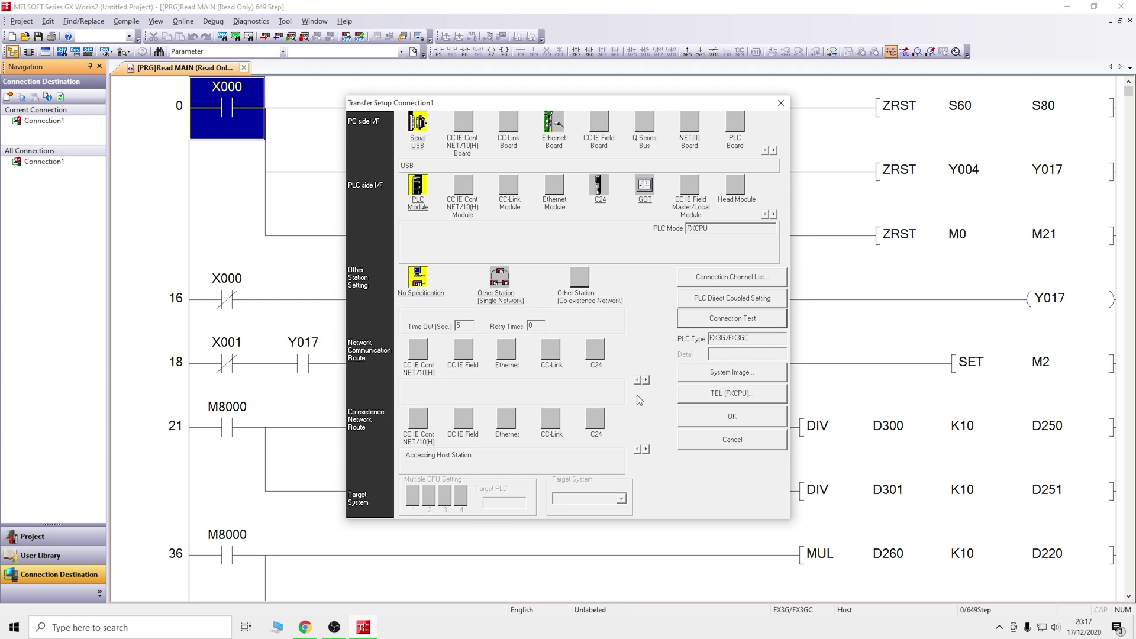
pyautogui.click(766, 422)
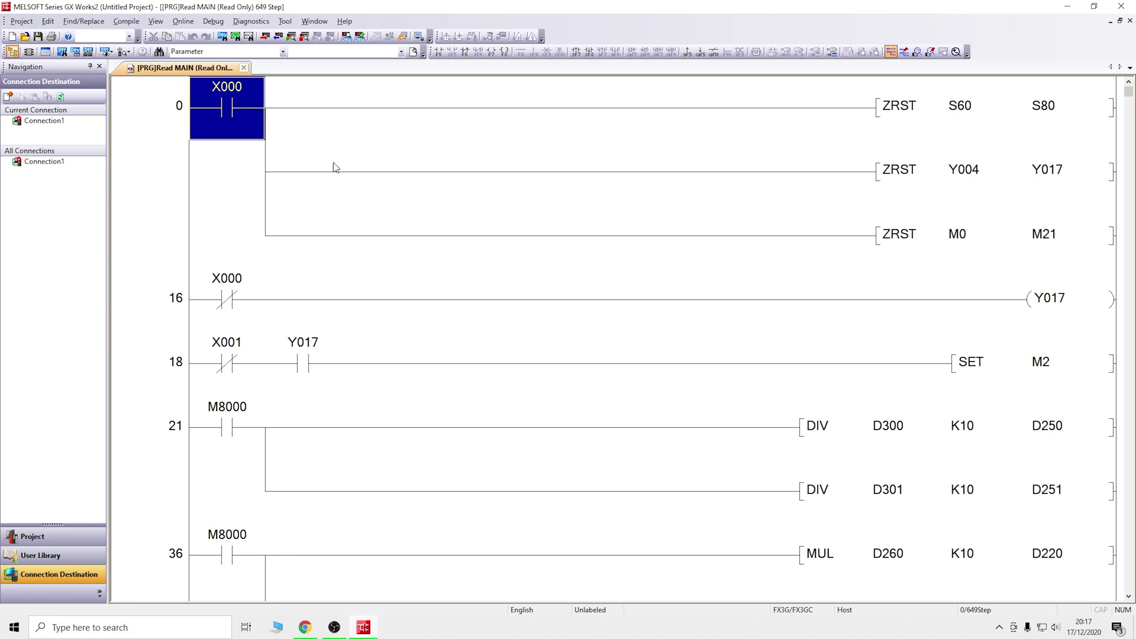
# Step: Write the MAIN program, PLC parameters and device memory to the PLC without the global device comments, and close the online data operation
pyautogui.click(189, 24)
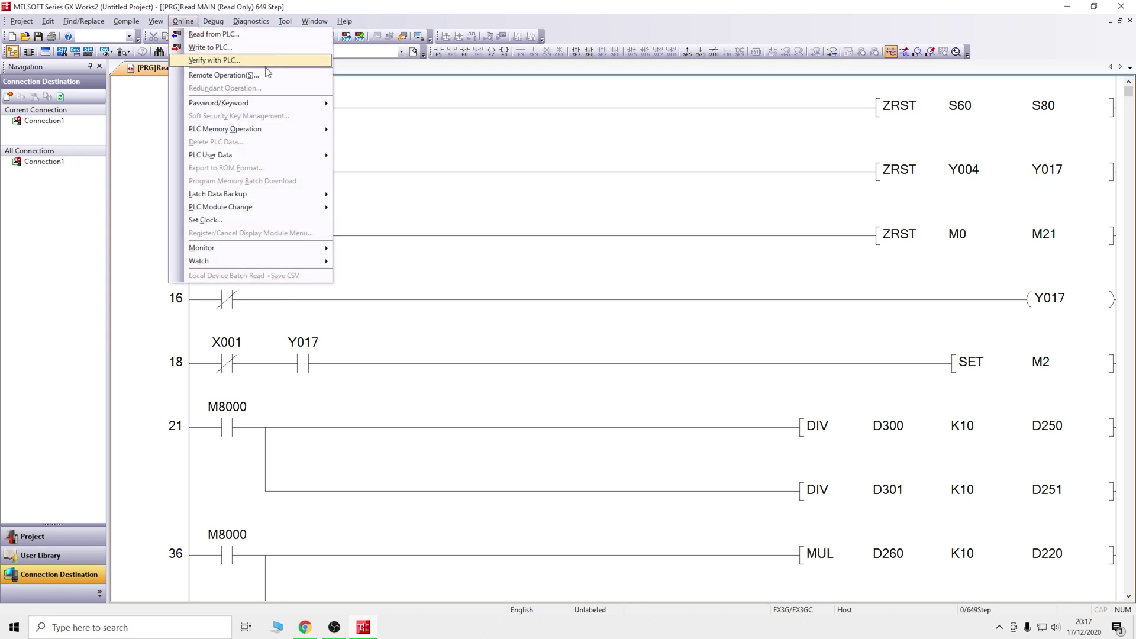
pyautogui.click(254, 49)
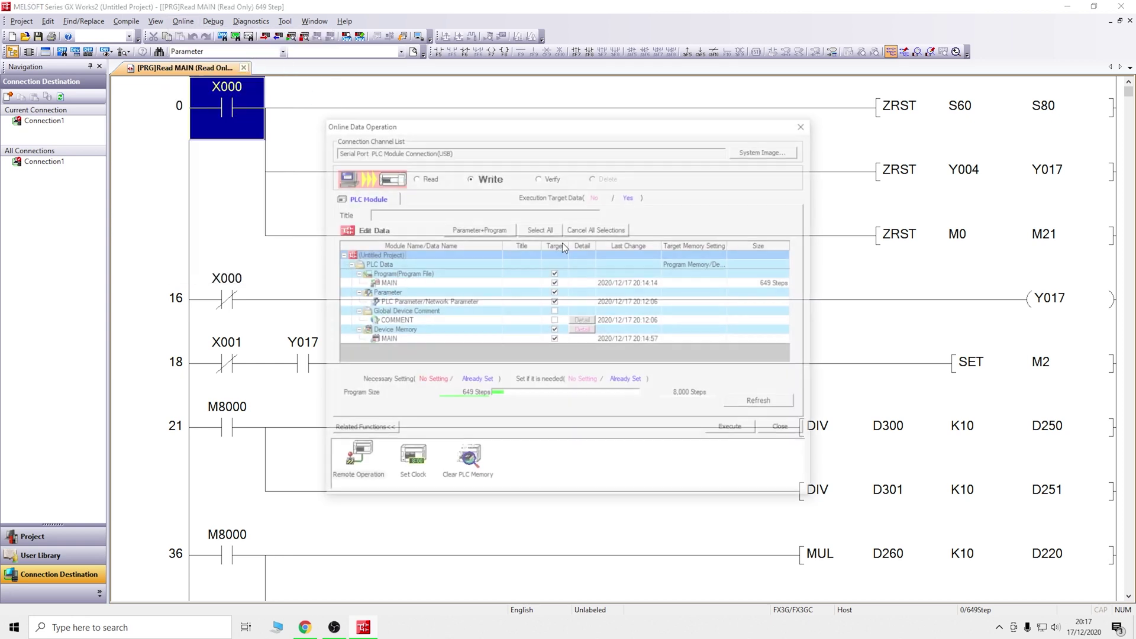
pyautogui.click(554, 311)
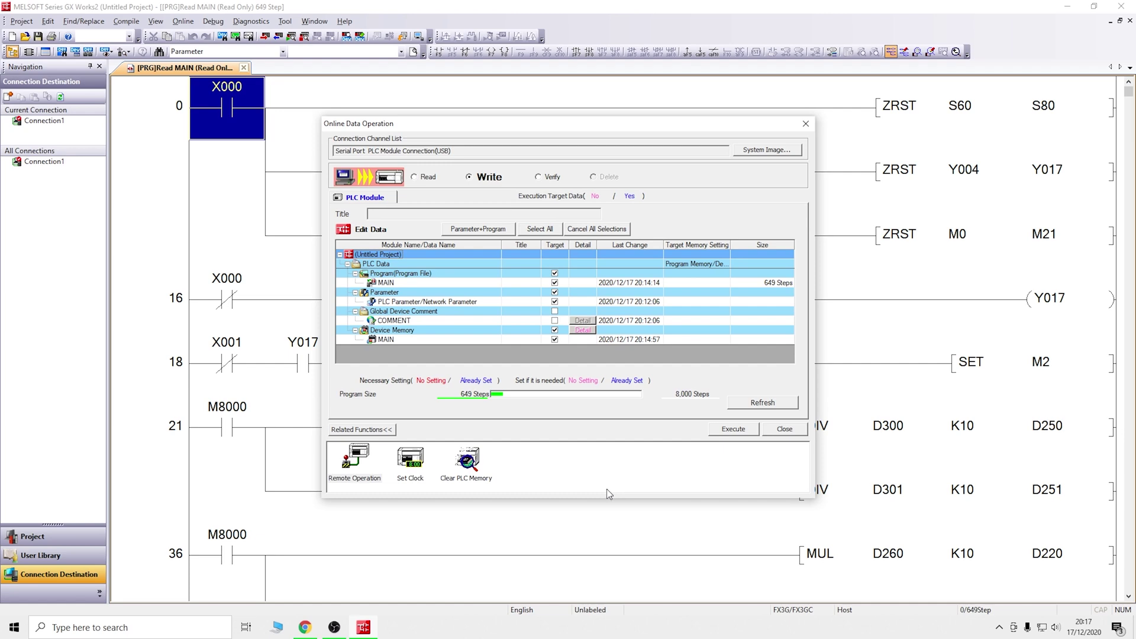
pyautogui.click(747, 430)
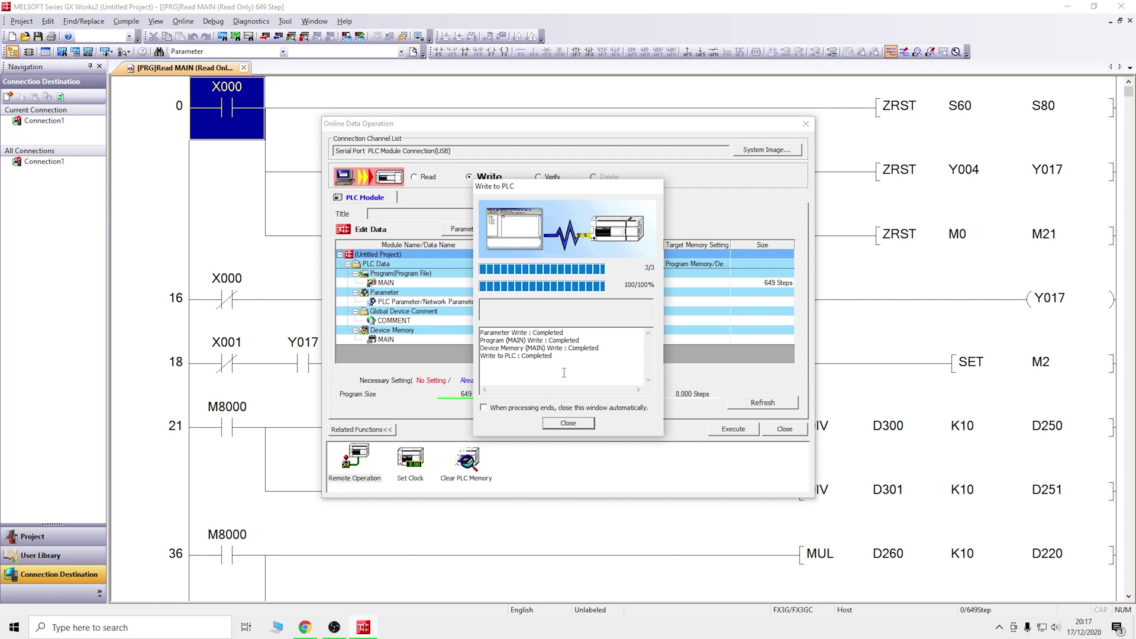
pyautogui.click(569, 424)
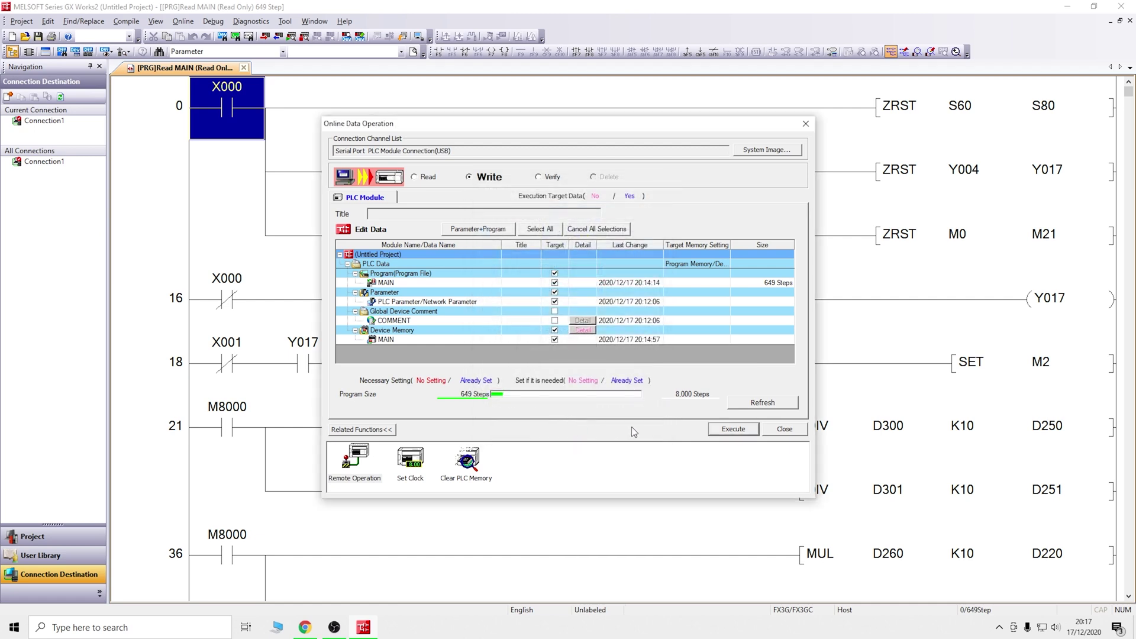
pyautogui.click(785, 429)
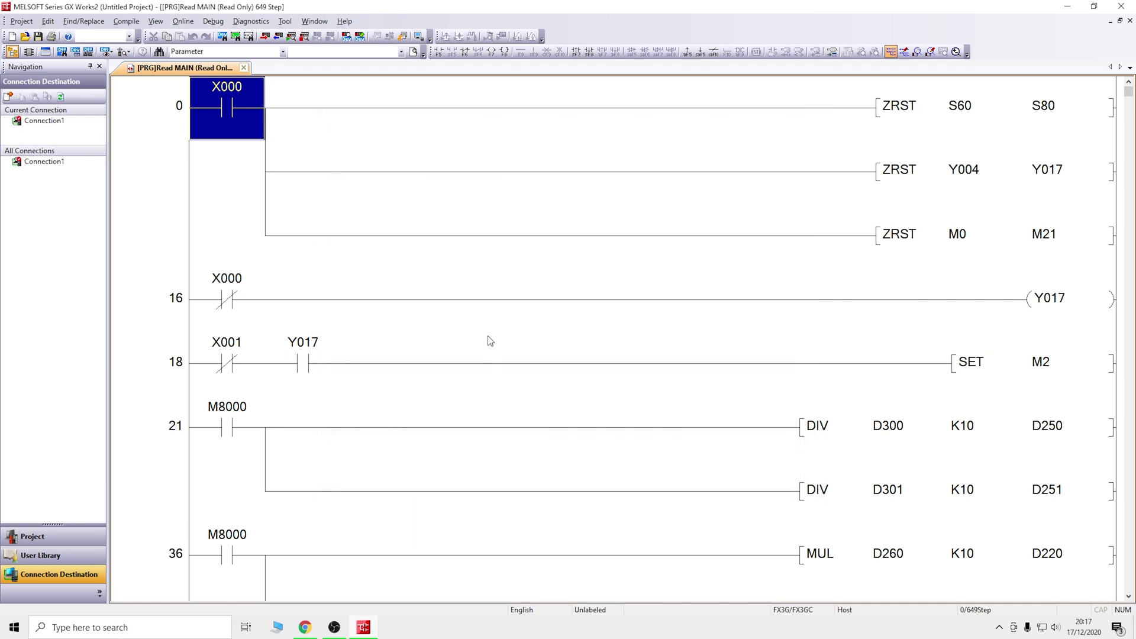